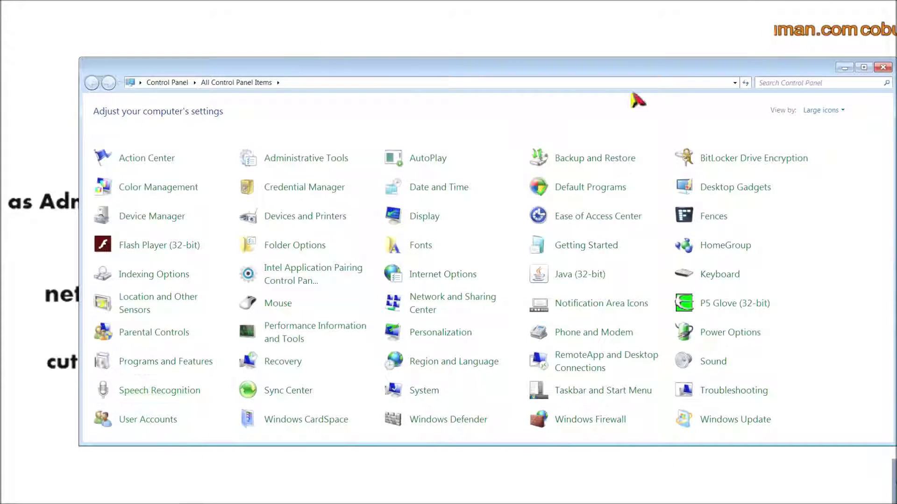
# - Open User Accounts and go to Manage Accounts to list the administrator and Guest accounts
pyautogui.click(147, 420)
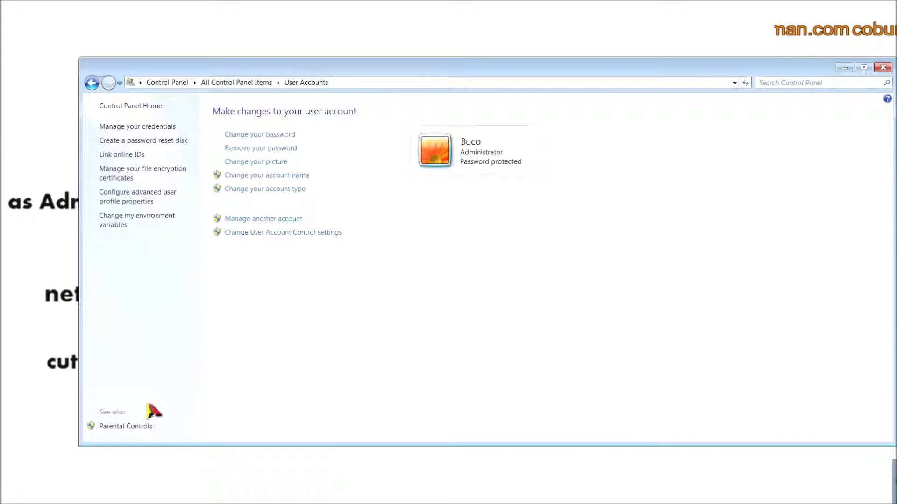
pyautogui.click(287, 220)
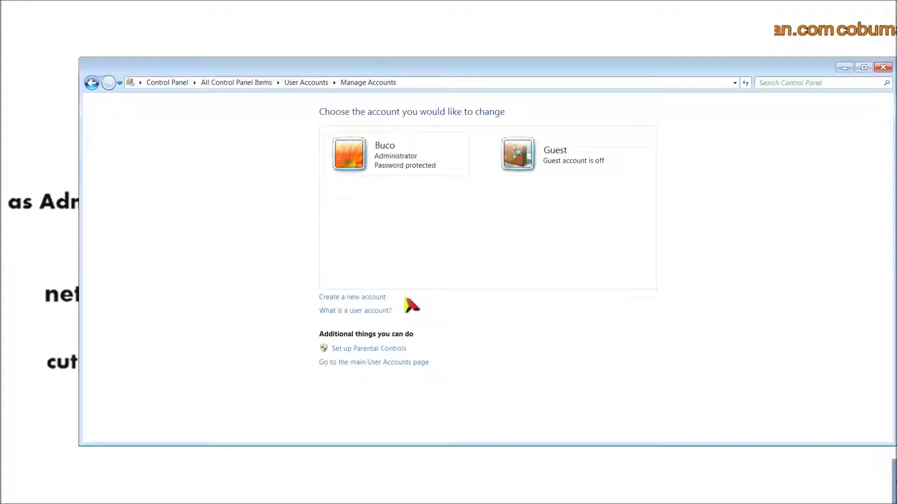
pyautogui.click(367, 303)
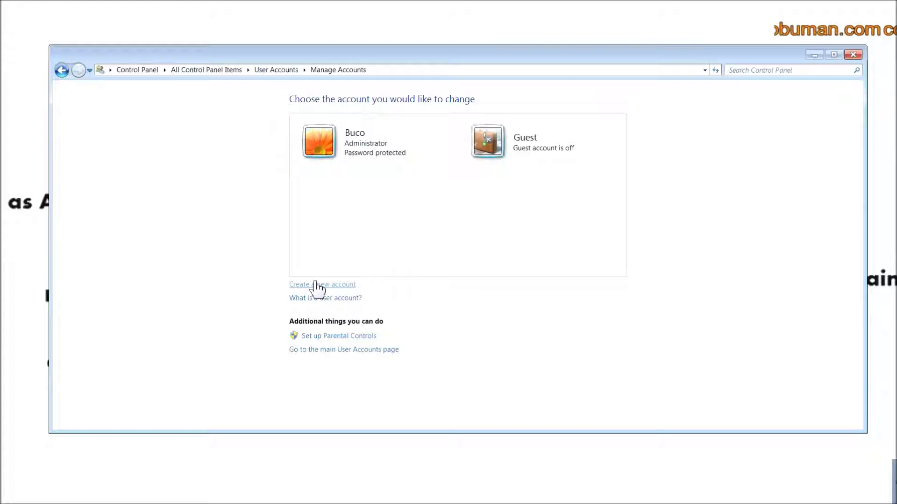
# - Create a new administrator account named 'cobuman'
pyautogui.click(317, 284)
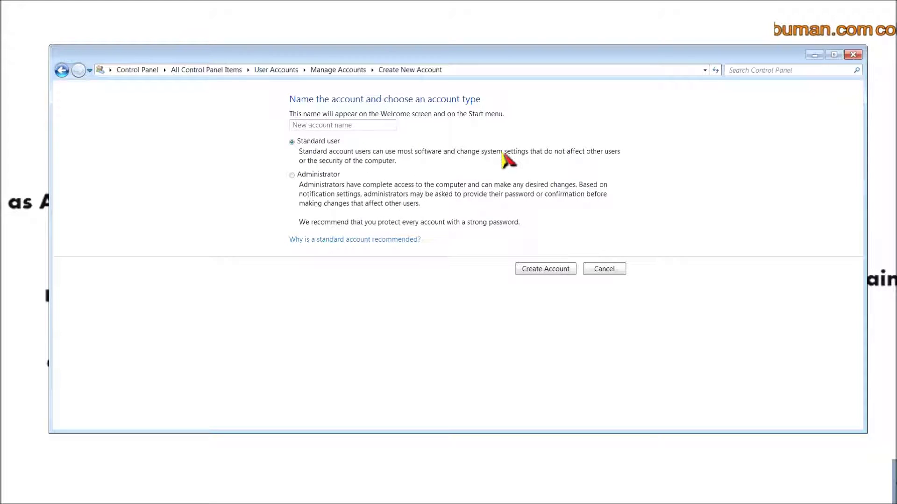
pyautogui.write('cobuman')
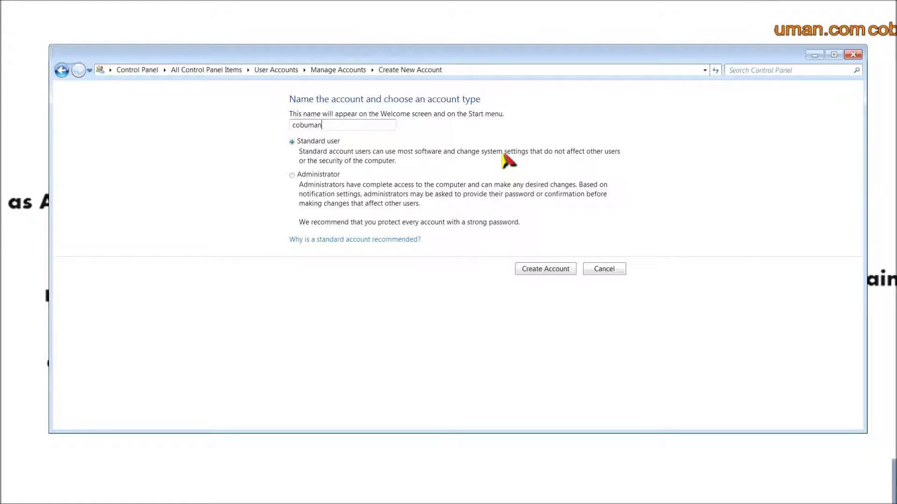
pyautogui.click(293, 177)
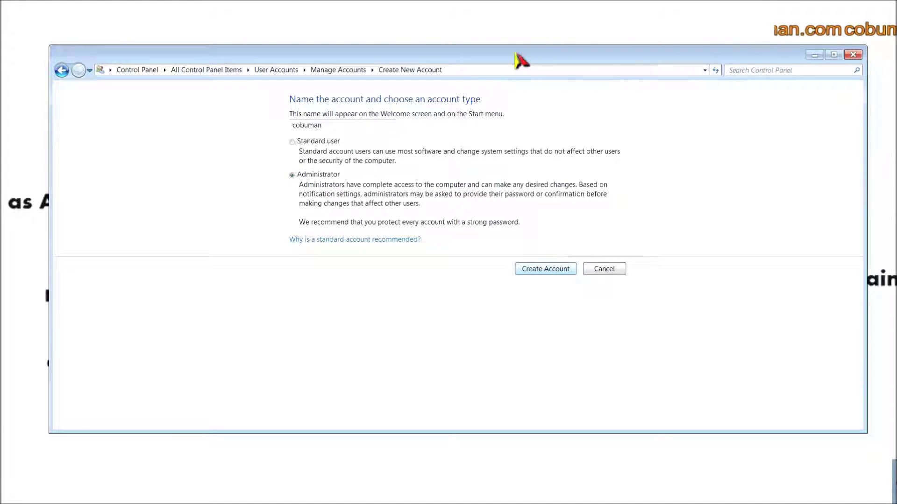
pyautogui.moveTo(517, 60); pyautogui.dragTo(493, 64)
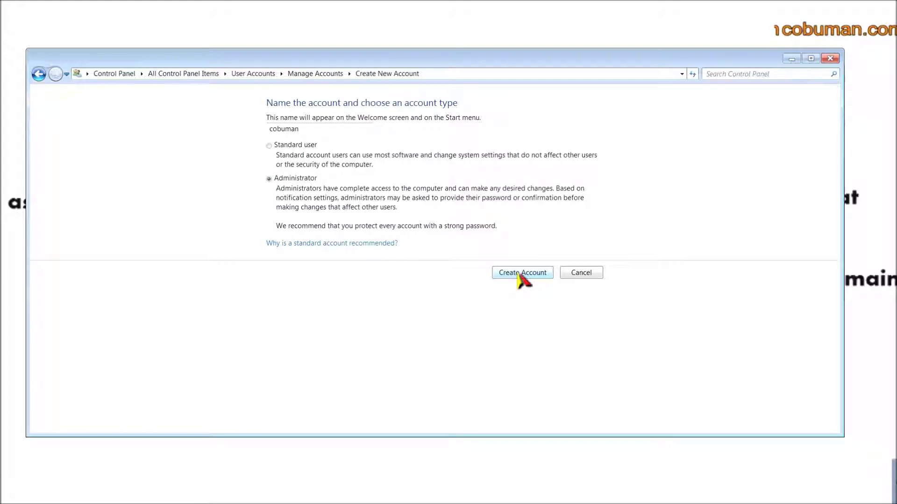
pyautogui.click(519, 276)
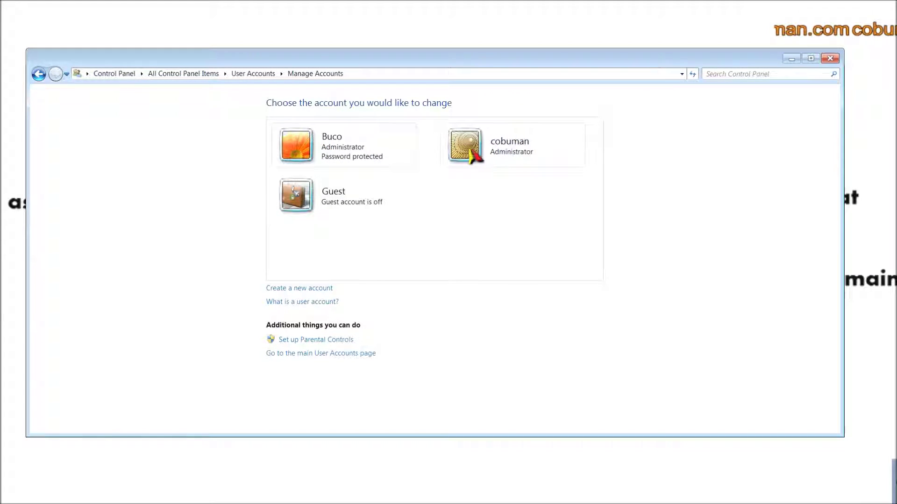
pyautogui.click(507, 155)
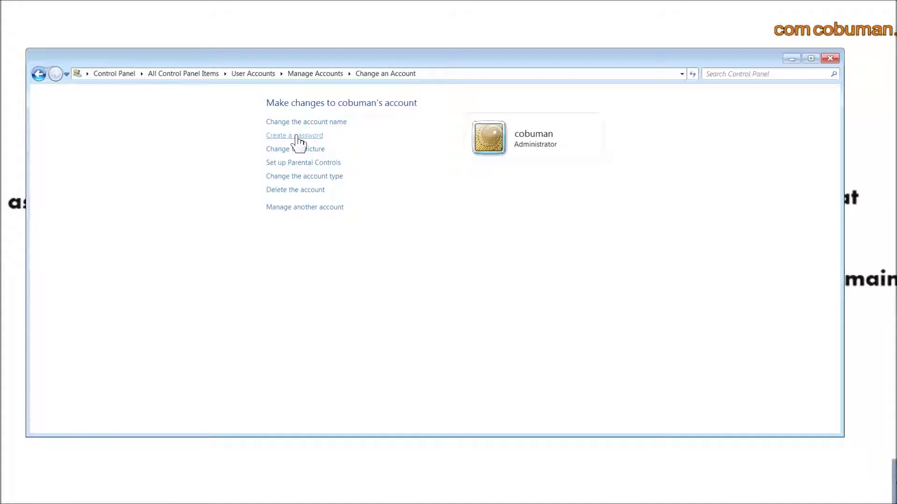
pyautogui.click(39, 74)
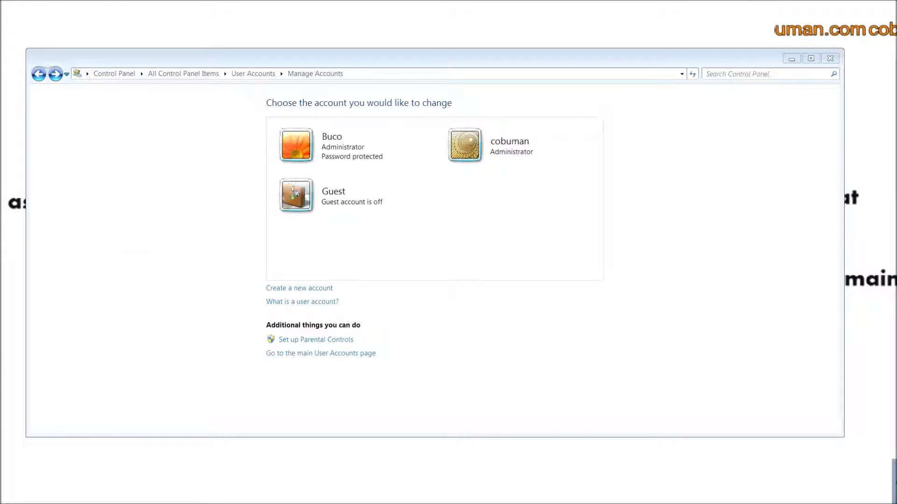
pyautogui.press('super+e')
pyautogui.click(274, 205)
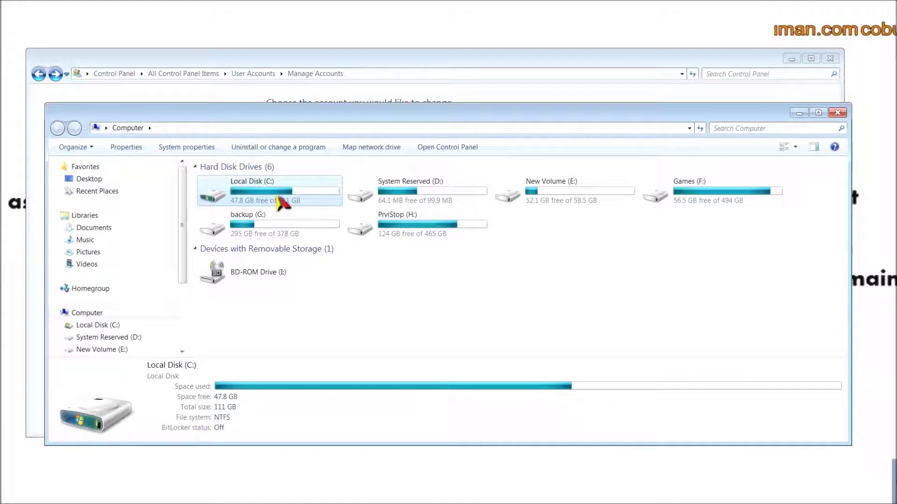
pyautogui.doubleClick(280, 204)
pyautogui.scroll(-1, 296, 296)
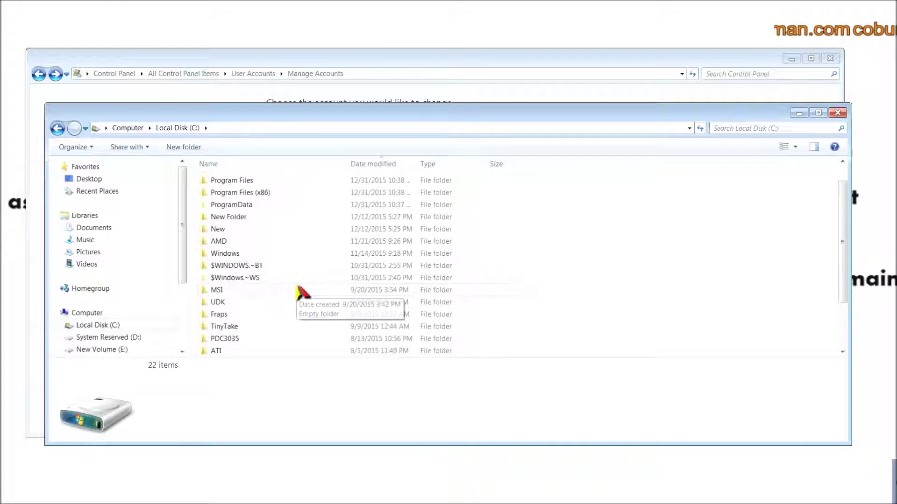
pyautogui.scroll(-2, 267, 306)
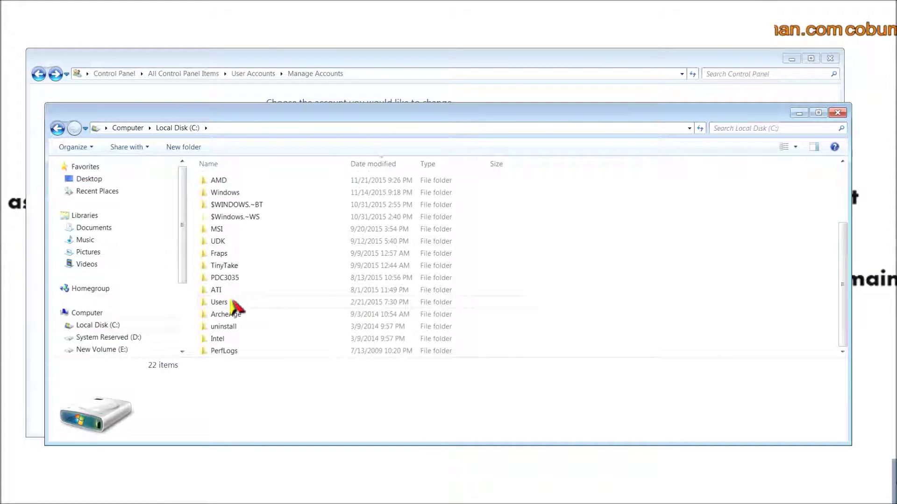
pyautogui.doubleClick(223, 302)
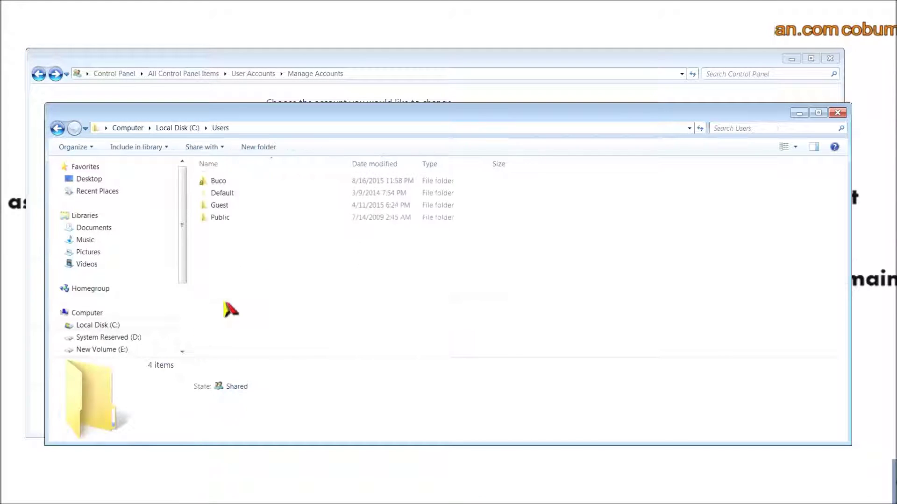
pyautogui.click(218, 182)
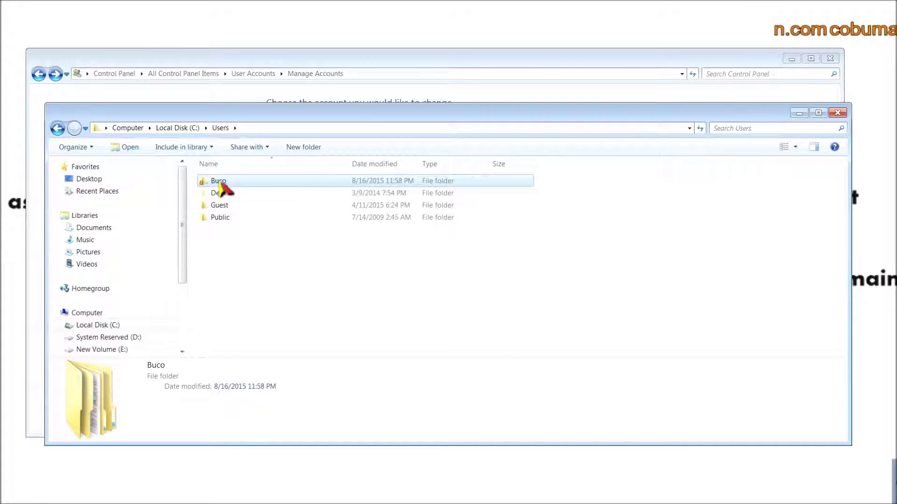
pyautogui.rightClick(220, 184)
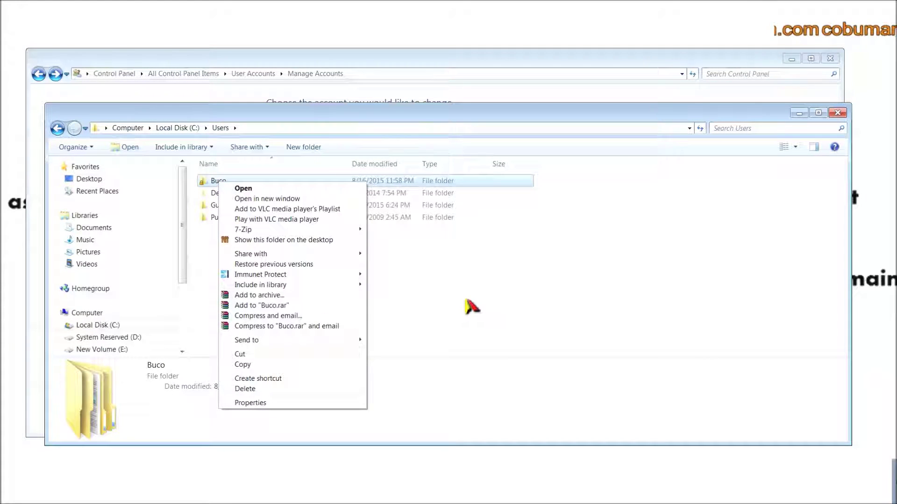
pyautogui.click(58, 128)
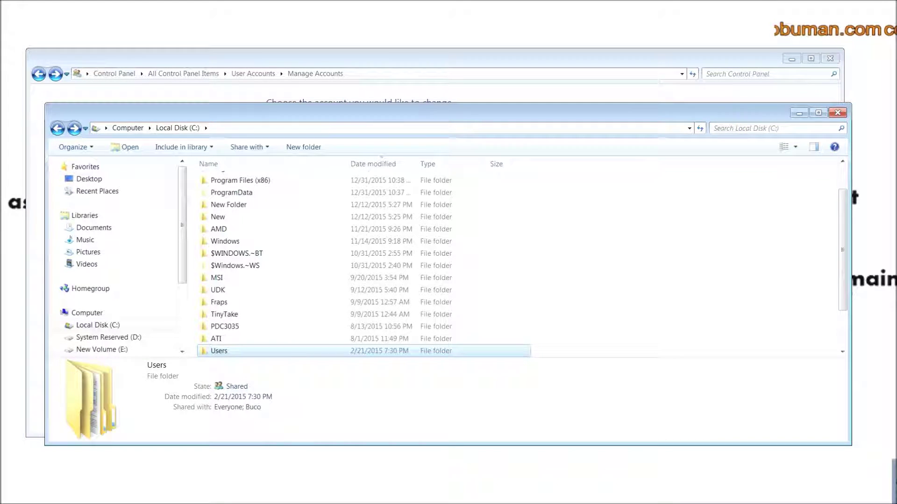
pyautogui.click(838, 114)
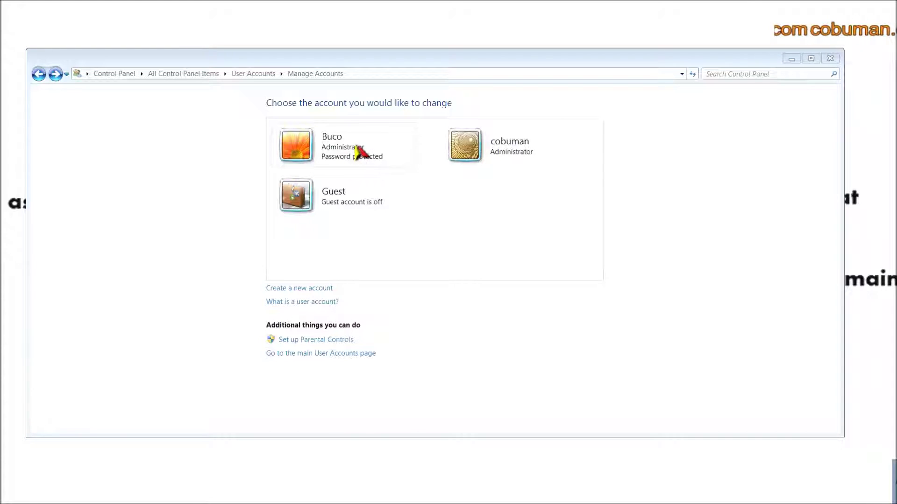
# - Go to the old account's Delete Account page, then close Control Panel without deleting it
pyautogui.click(315, 142)
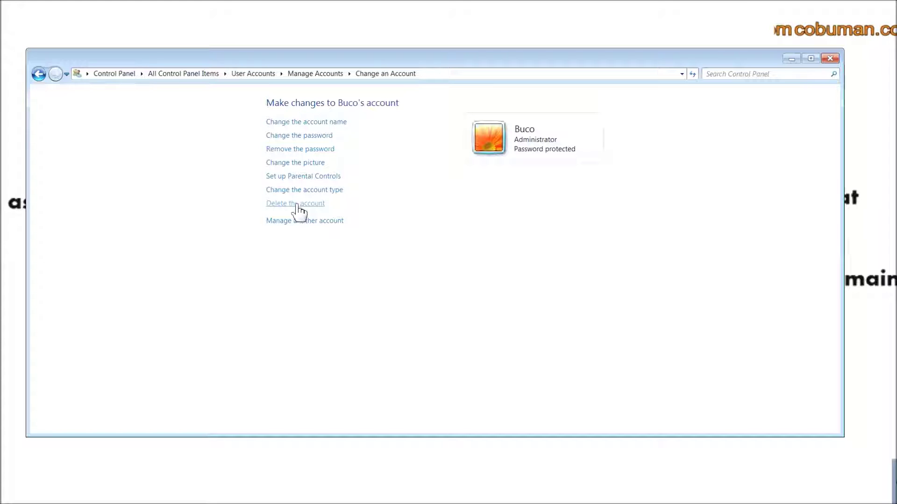
pyautogui.click(298, 204)
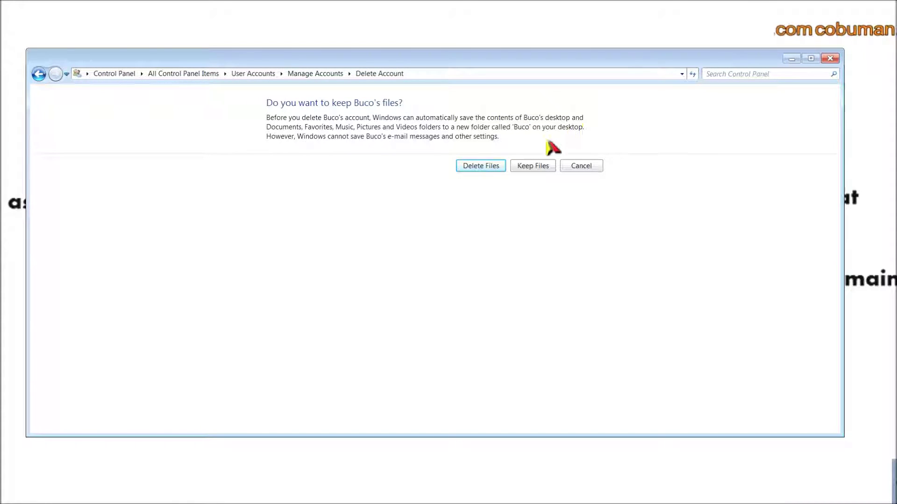
pyautogui.click(831, 62)
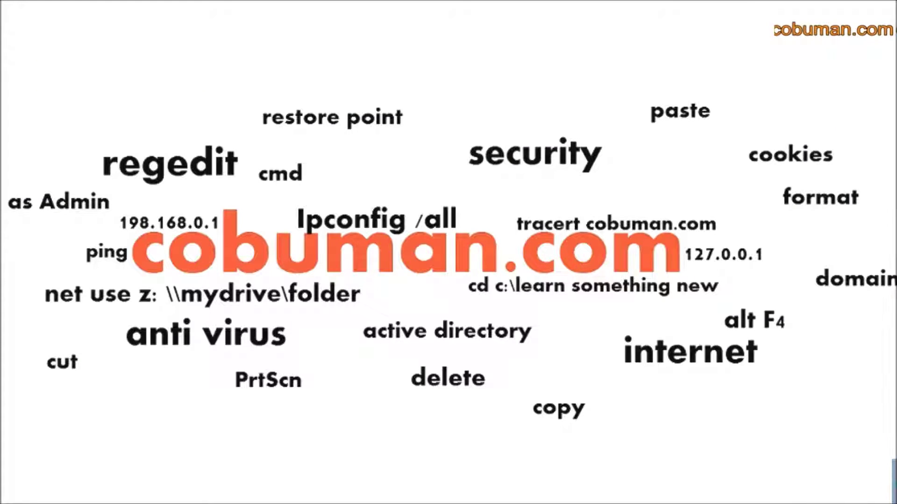
# - Bring up the System information page with Win+Pause/Break
pyautogui.press('super+Pause')
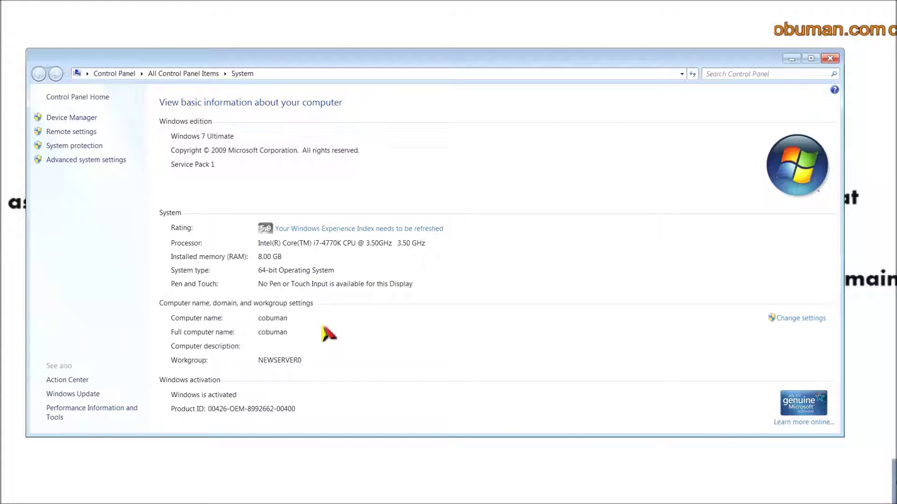
# - Open User Profiles from the advanced system properties and compare the Guest, Default and Buco profiles
pyautogui.click(100, 161)
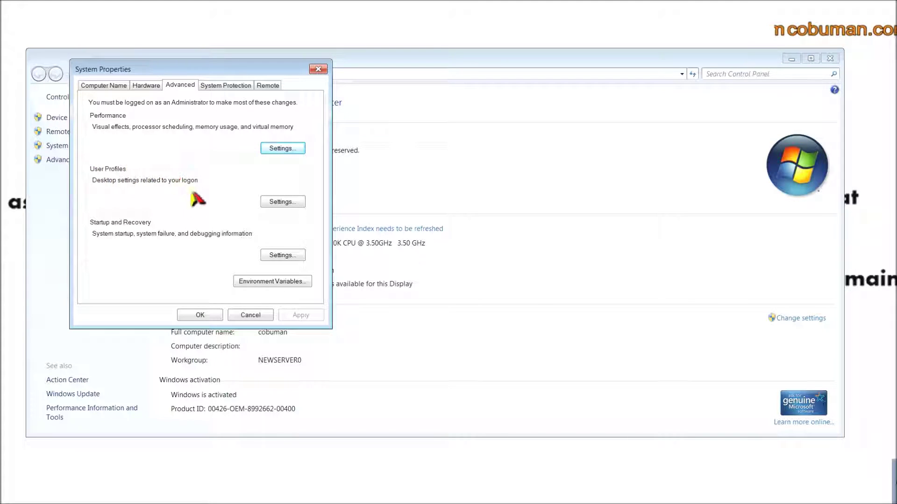
pyautogui.click(281, 202)
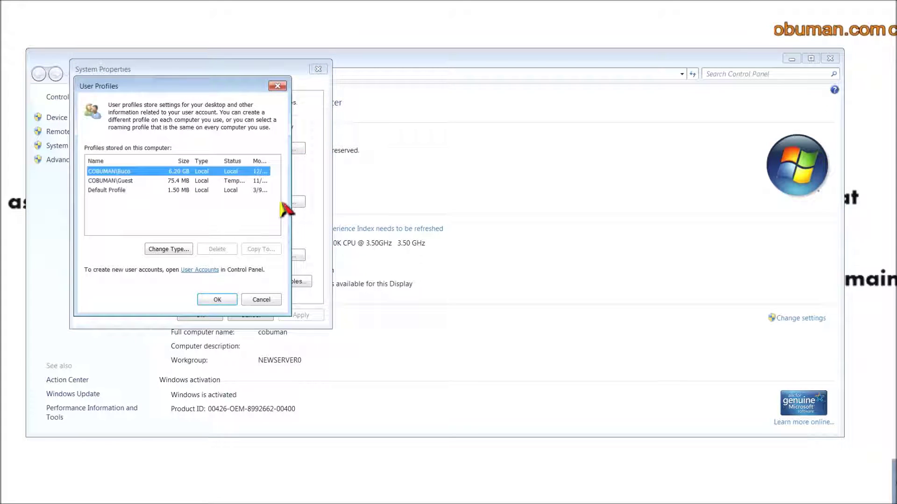
pyautogui.click(183, 182)
pyautogui.click(174, 191)
pyautogui.click(194, 181)
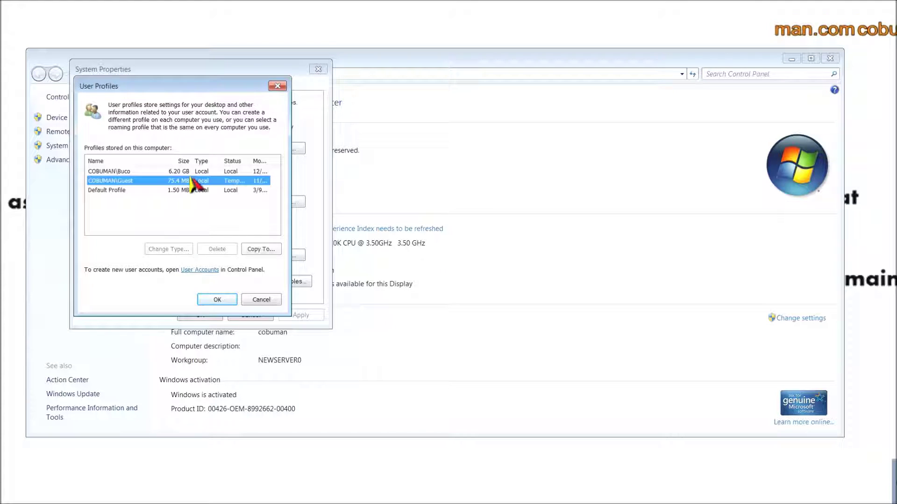
pyautogui.click(193, 172)
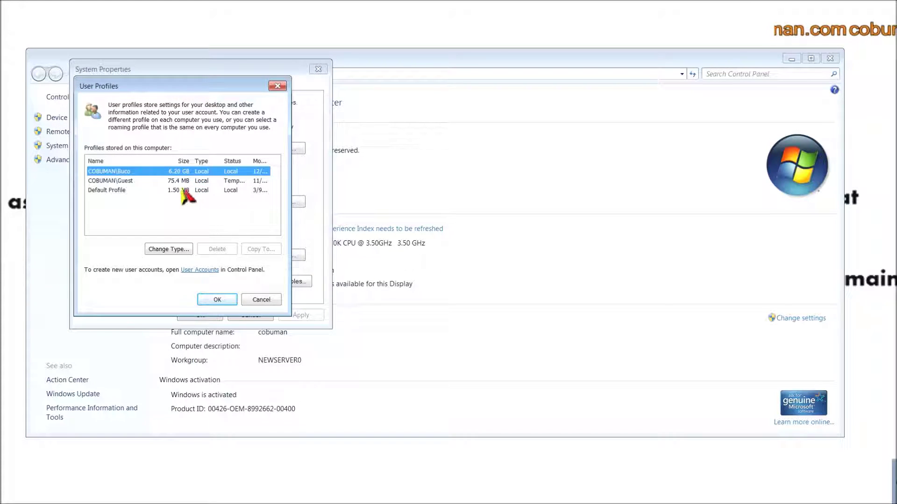
pyautogui.click(178, 190)
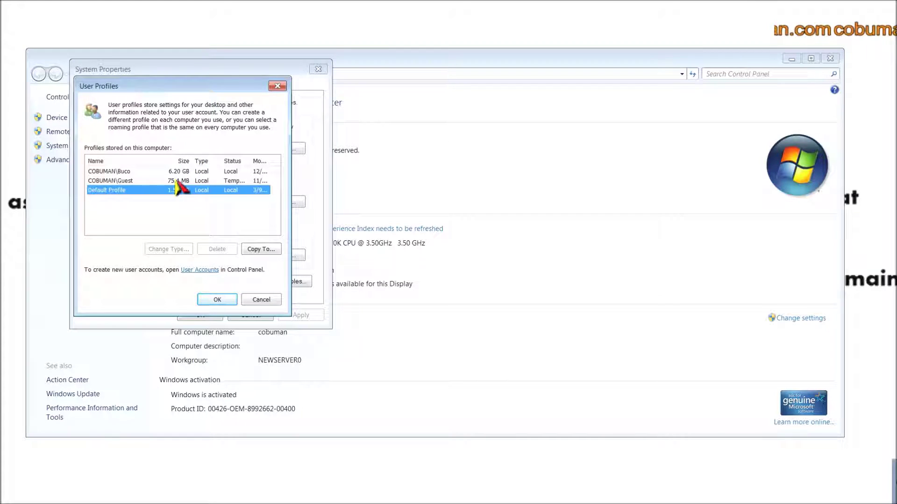
pyautogui.click(176, 181)
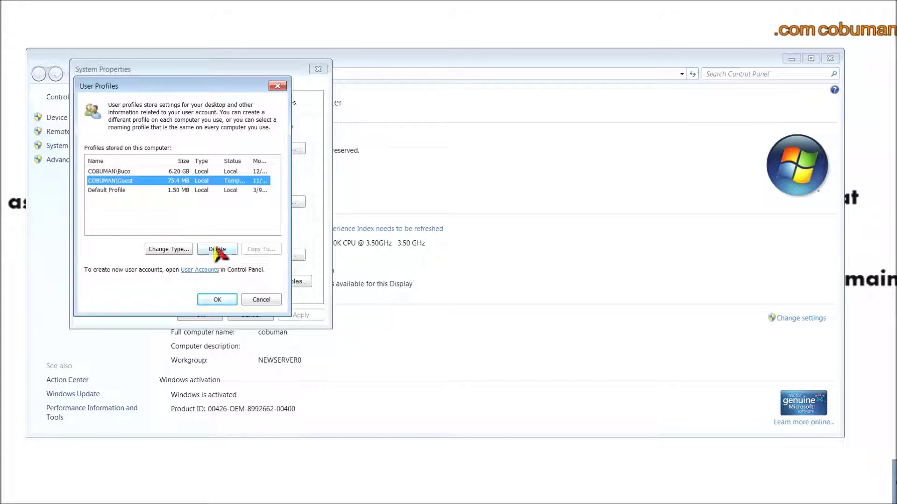
pyautogui.click(198, 171)
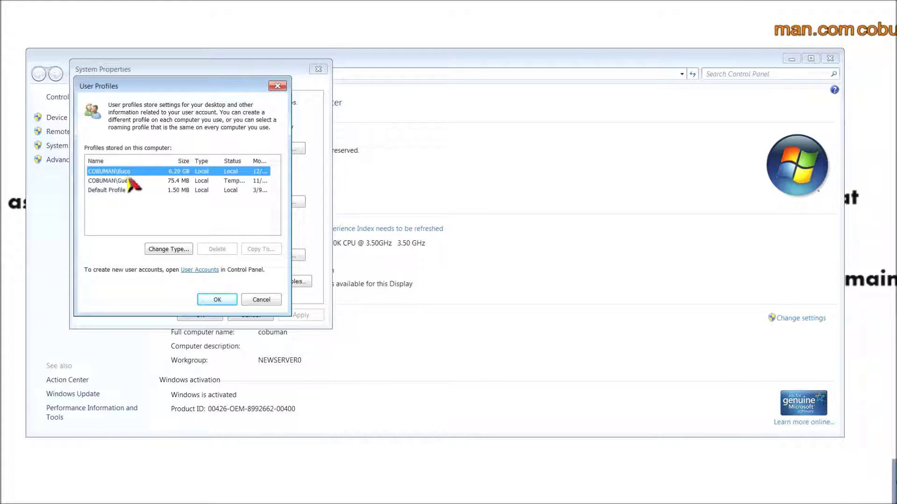
pyautogui.click(201, 182)
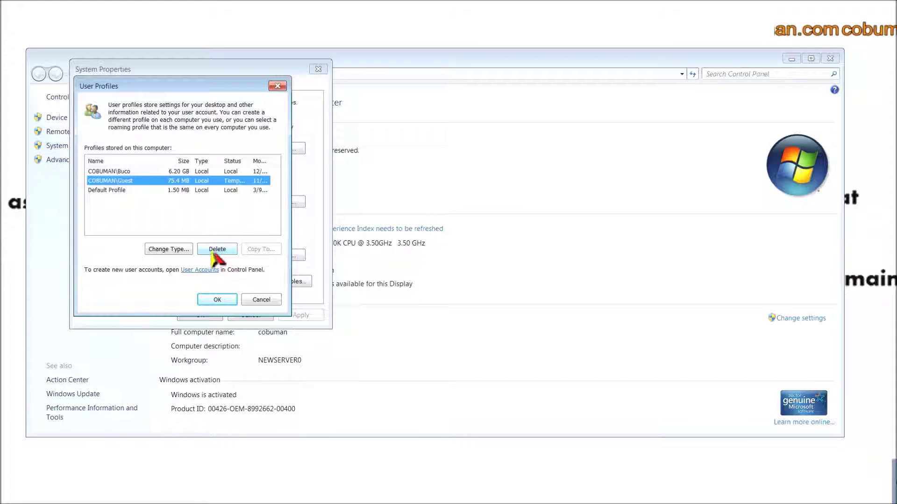
pyautogui.click(195, 171)
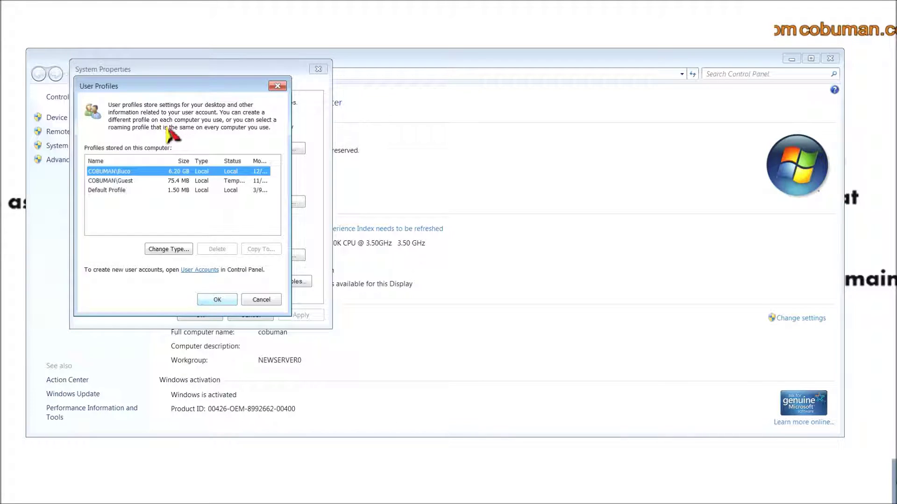
# - Close User Profiles, System Properties and the System page, then open Computer with Win+E
pyautogui.click(218, 301)
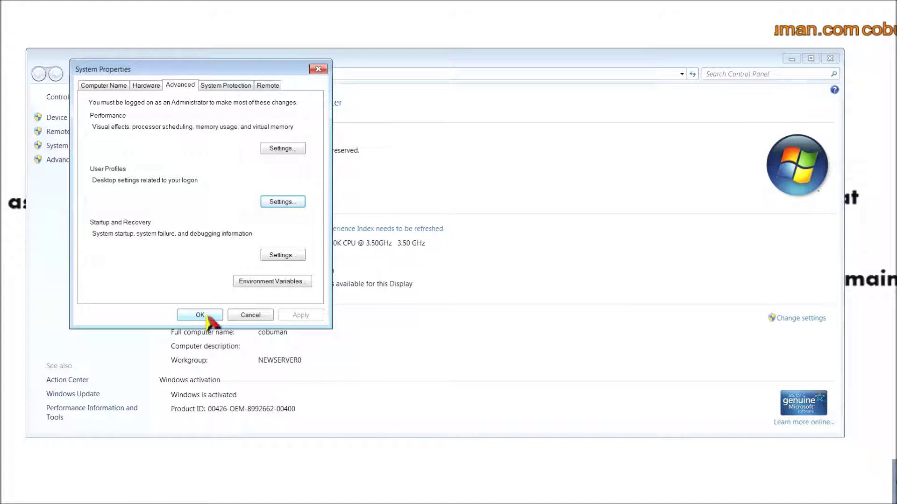
pyautogui.click(201, 315)
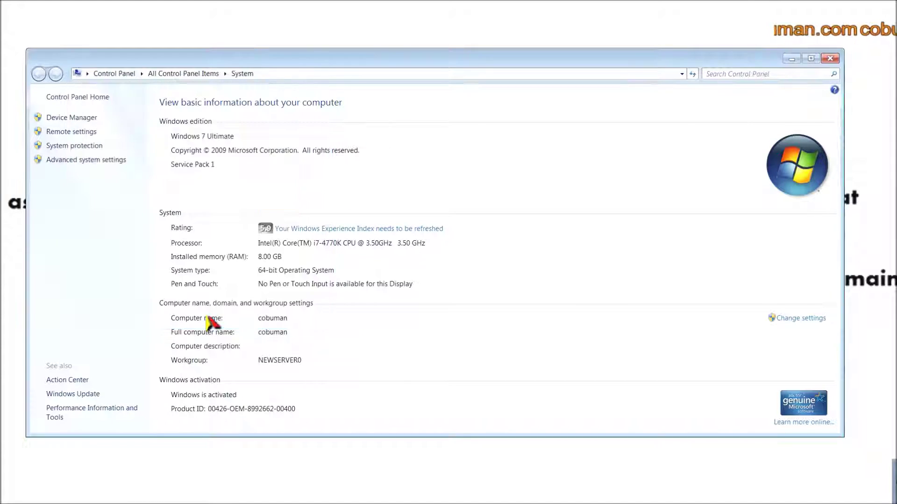
pyautogui.click(830, 59)
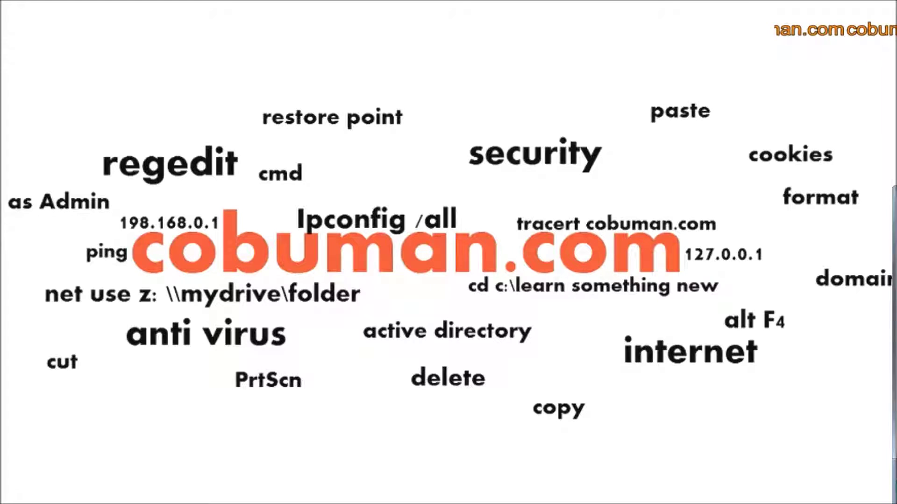
pyautogui.press('super+e')
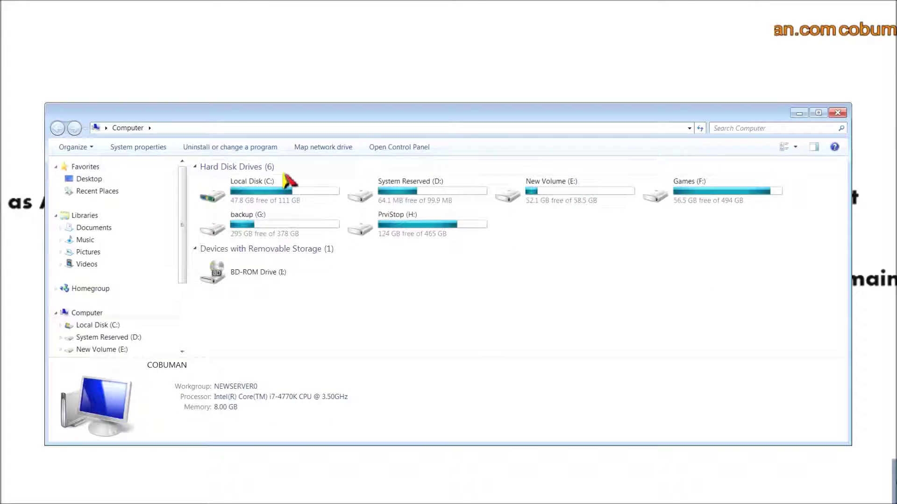
# - Browse from Local Disk (C:) through Users into the Buco folder
pyautogui.doubleClick(270, 193)
pyautogui.scroll(-2, 256, 235)
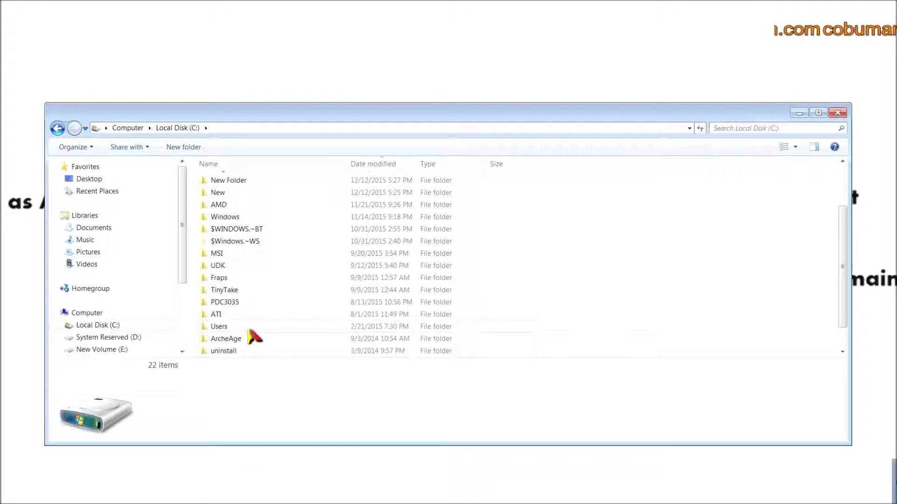
pyautogui.click(227, 329)
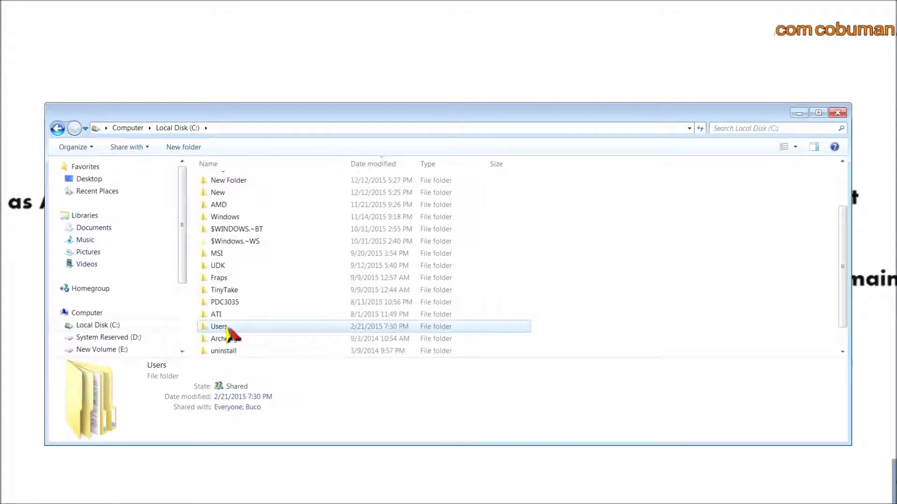
pyautogui.doubleClick(227, 328)
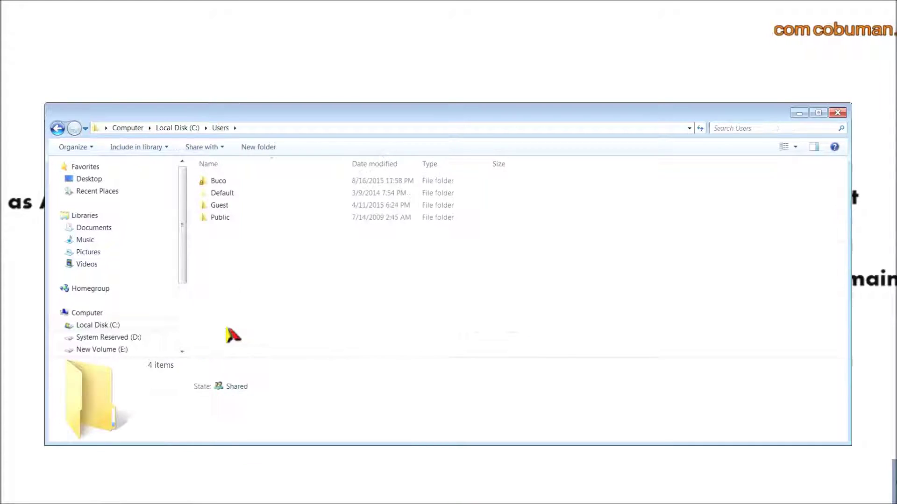
pyautogui.doubleClick(218, 184)
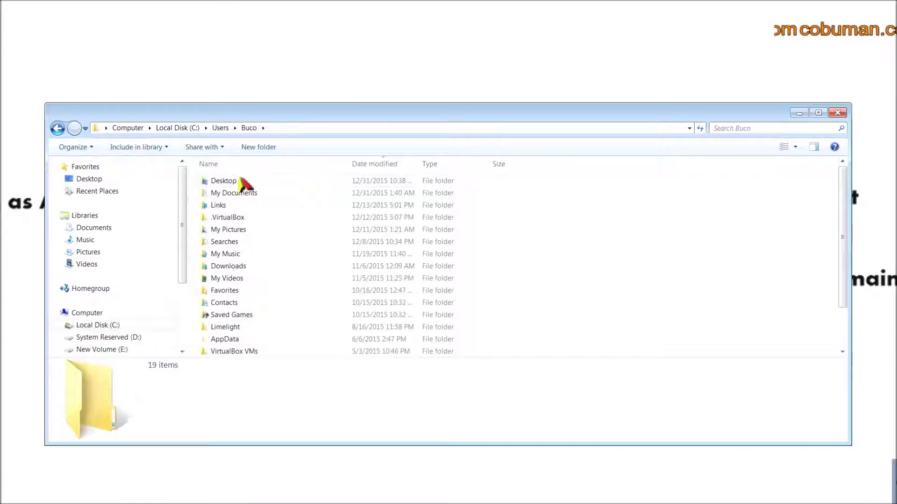
# - Select Buco's Desktop, My Documents and Favorites folders, view their context menu, then return to Users
pyautogui.click(230, 182)
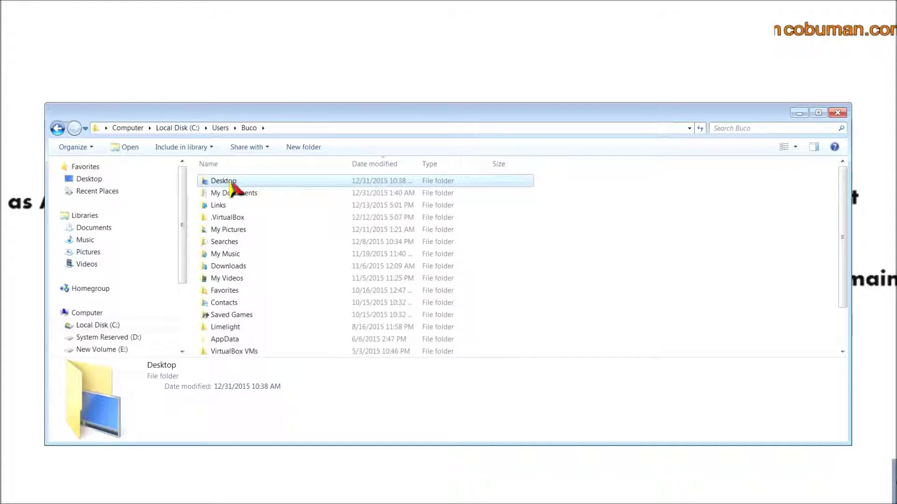
pyautogui.keyDown('ctrl'); pyautogui.click(249, 194); pyautogui.keyUp('ctrl')
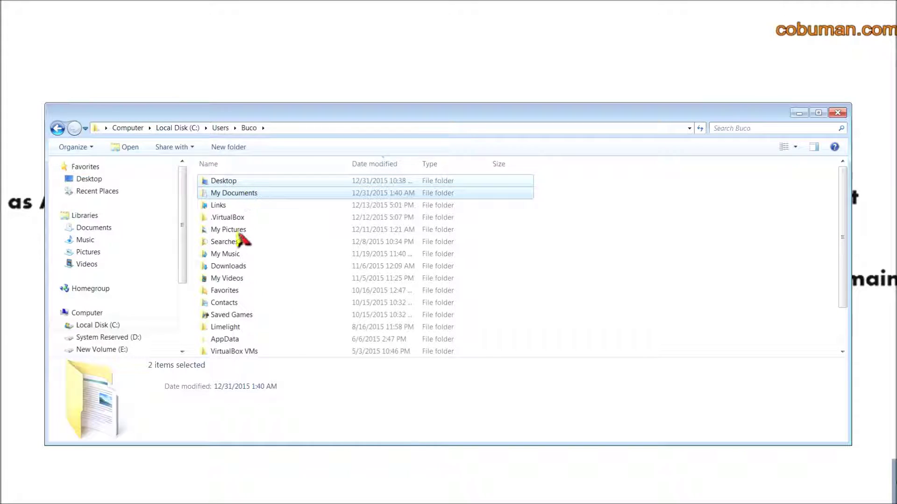
pyautogui.keyDown('ctrl'); pyautogui.click(244, 291); pyautogui.keyUp('ctrl')
pyautogui.rightClick(257, 181)
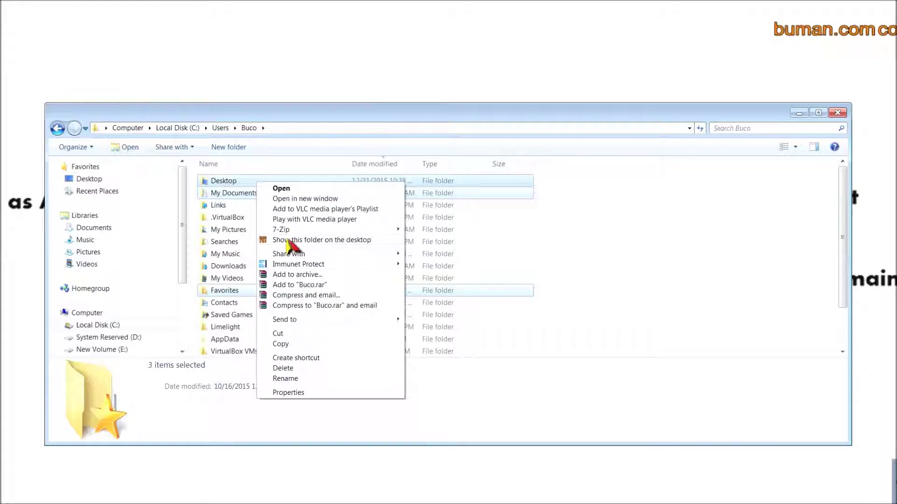
pyautogui.click(58, 129)
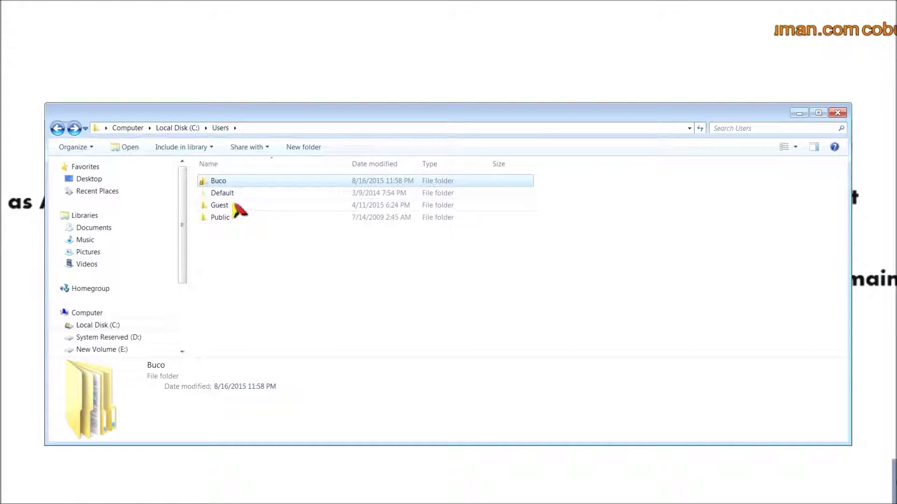
# - Reopen the Buco folder and open its AppData folder
pyautogui.doubleClick(236, 183)
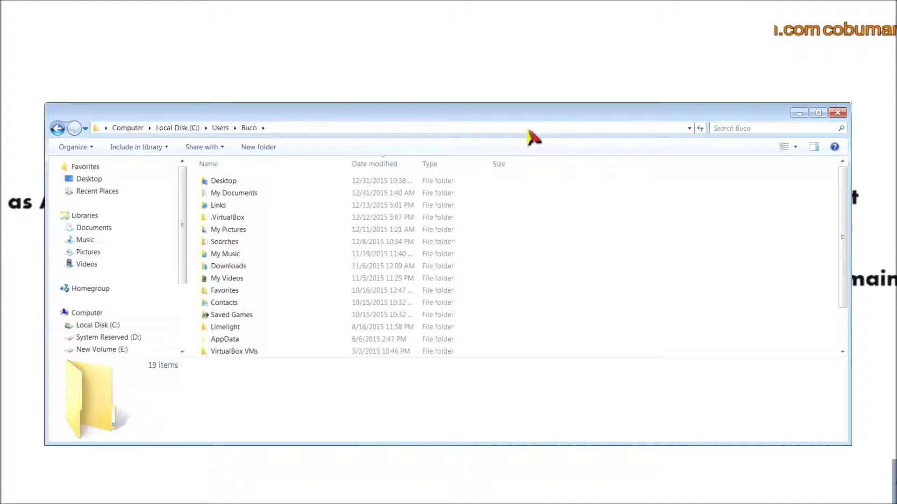
pyautogui.moveTo(467, 122); pyautogui.dragTo(461, 109)
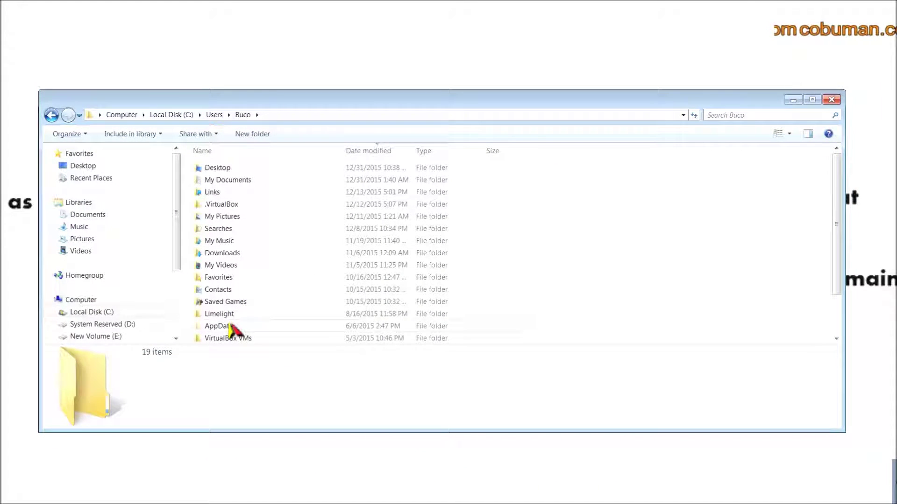
pyautogui.moveTo(231, 327)
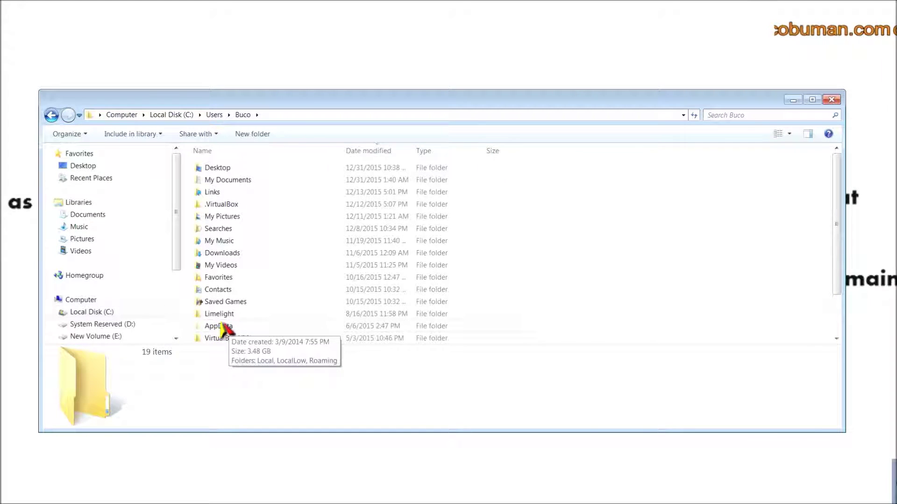
pyautogui.doubleClick(219, 326)
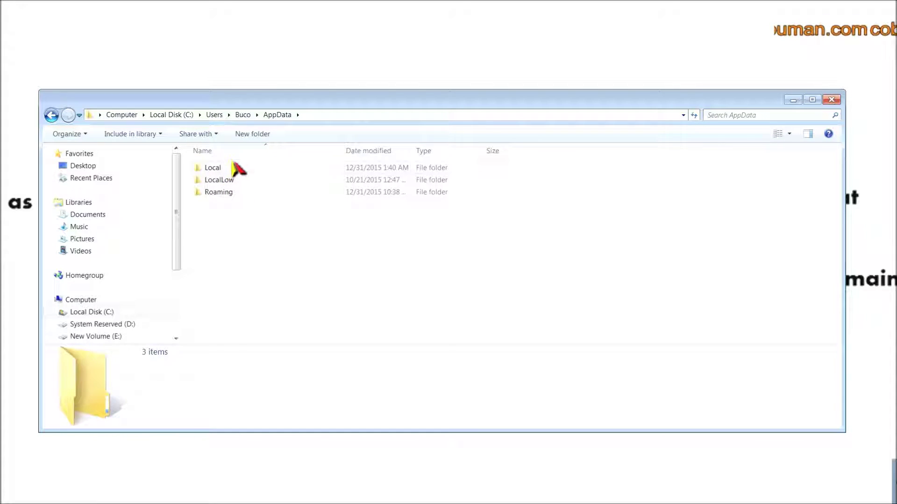
# - Look through the Local folder, then go back and scroll through Roaming's 58 items
pyautogui.doubleClick(223, 169)
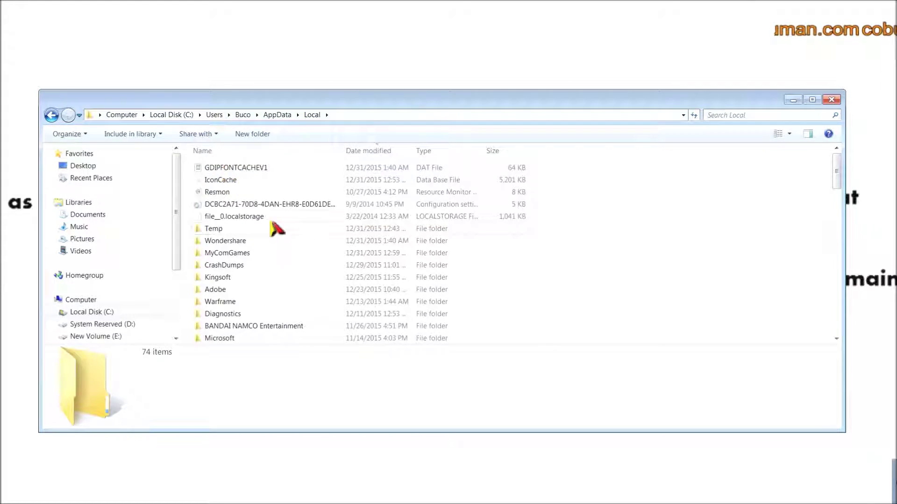
pyautogui.scroll(-4, 276, 226)
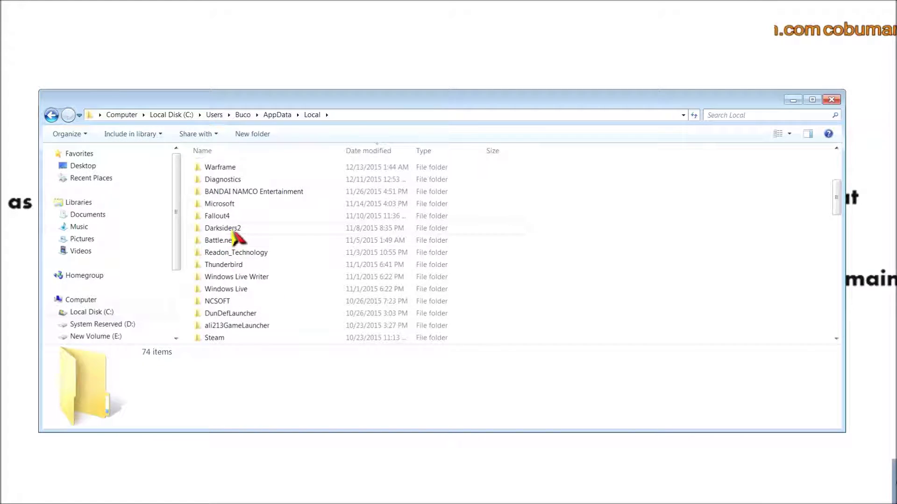
pyautogui.click(51, 115)
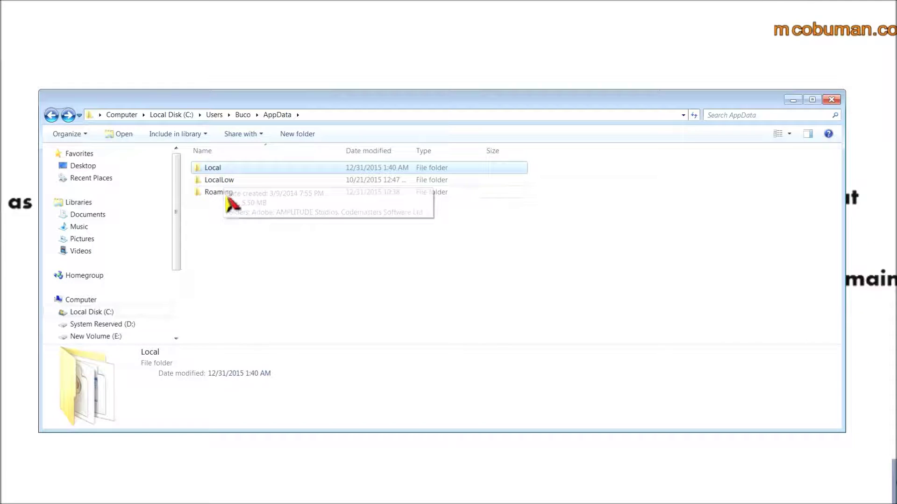
pyautogui.doubleClick(228, 192)
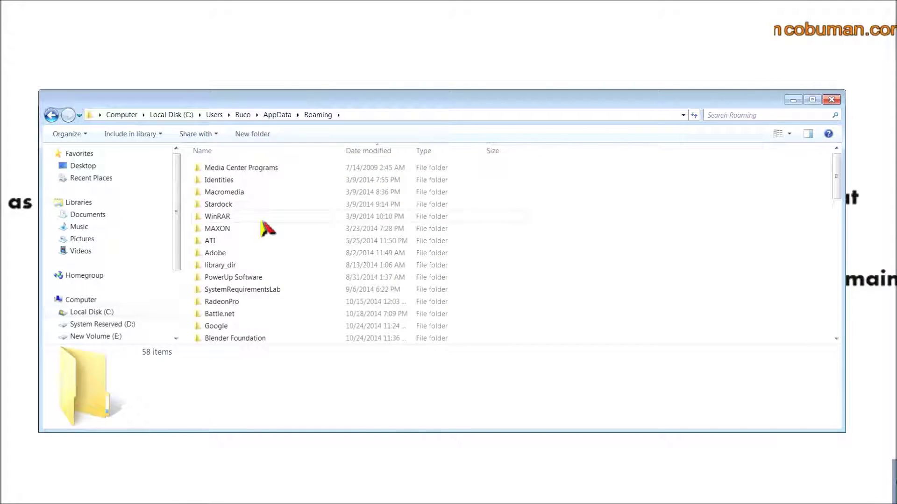
pyautogui.scroll(-2, 262, 223)
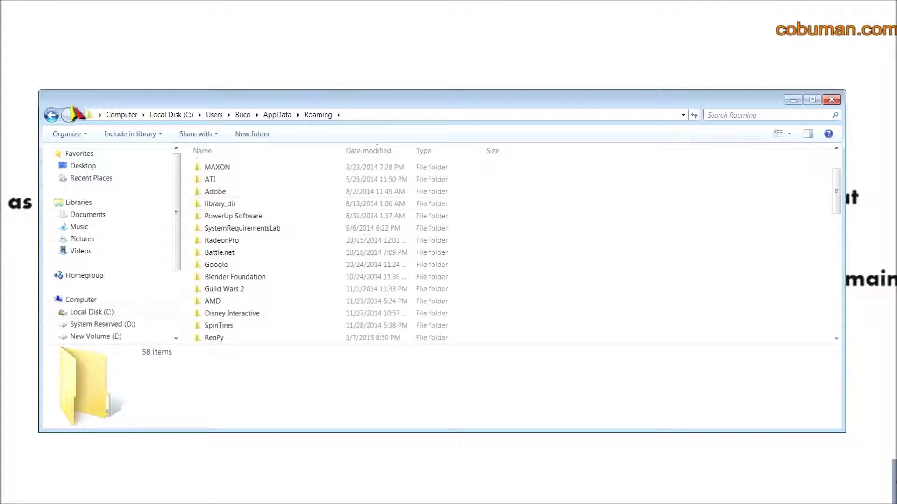